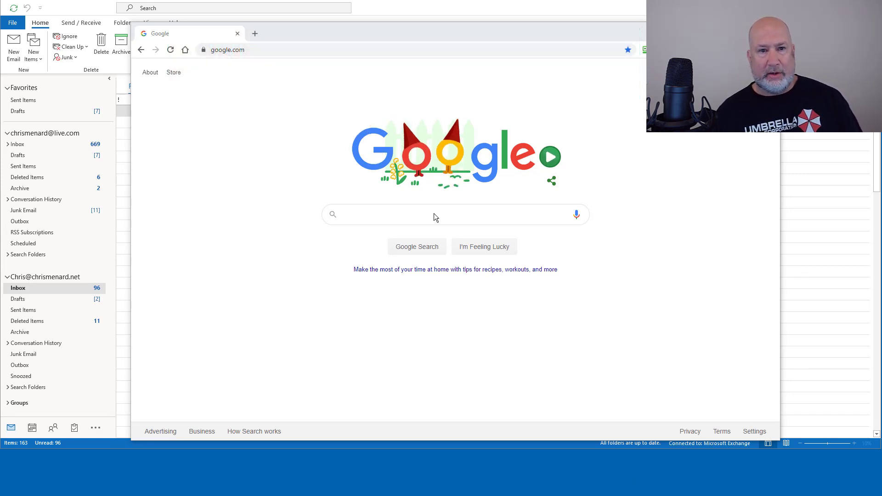
# - Go to meet.google.com by entering 'meet' in the address bar and accepting the suggestion
pyautogui.click(291, 49)
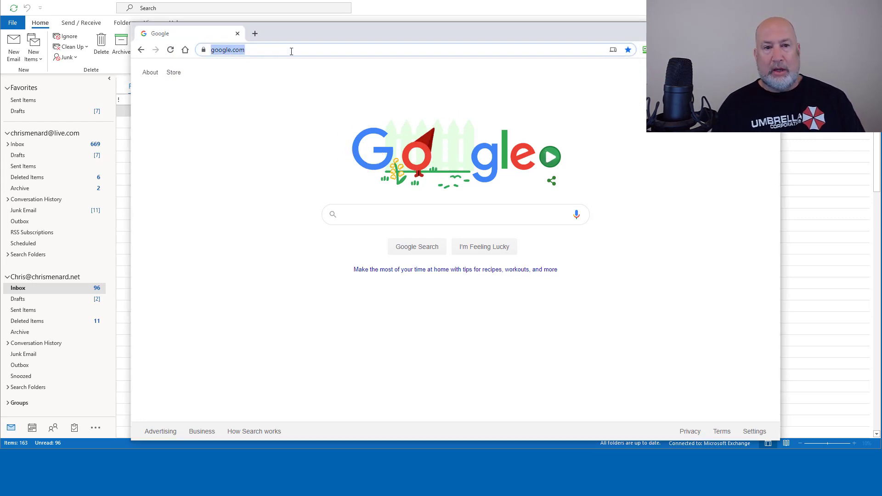
pyautogui.write('meet')
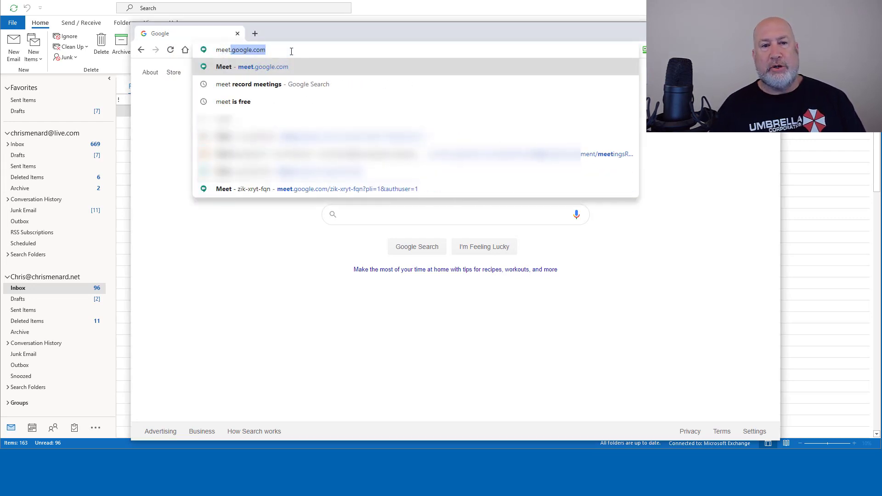
pyautogui.press('Return')
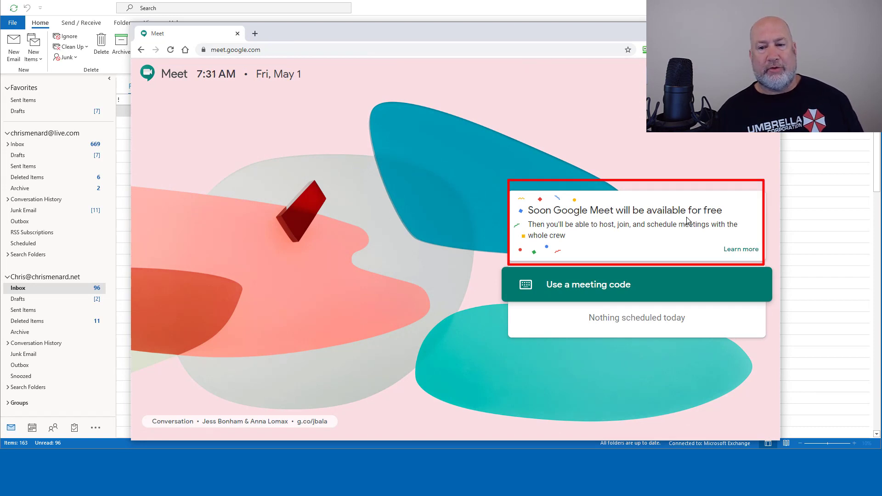
# - Open the 'Meet is free' article and its Notify me form, checking the primary-use dropdown without changing it
pyautogui.click(733, 252)
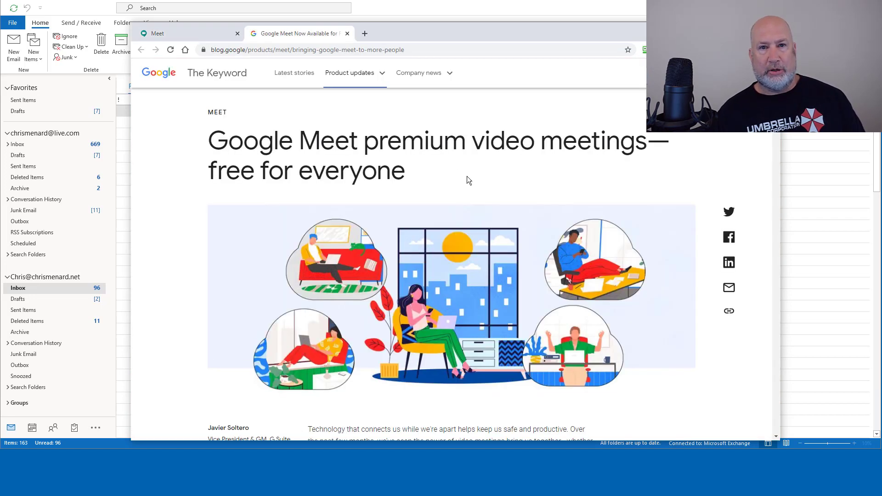
pyautogui.scroll(-6, 466, 179)
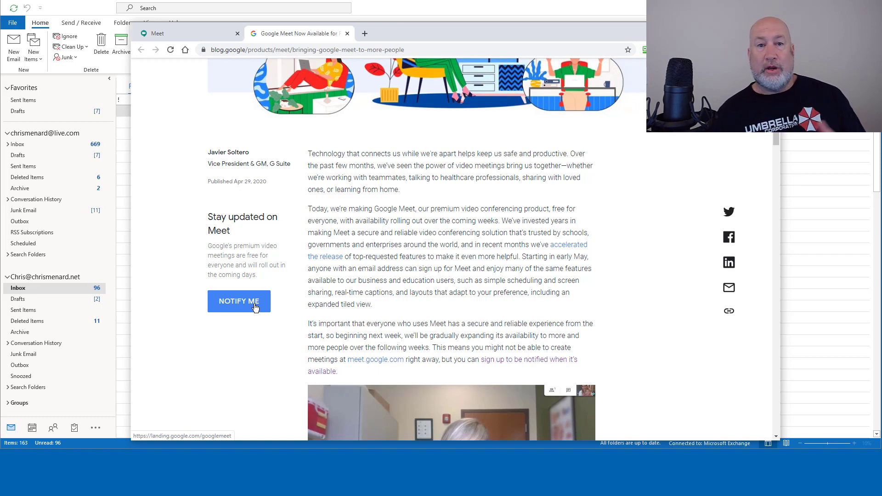
pyautogui.click(255, 308)
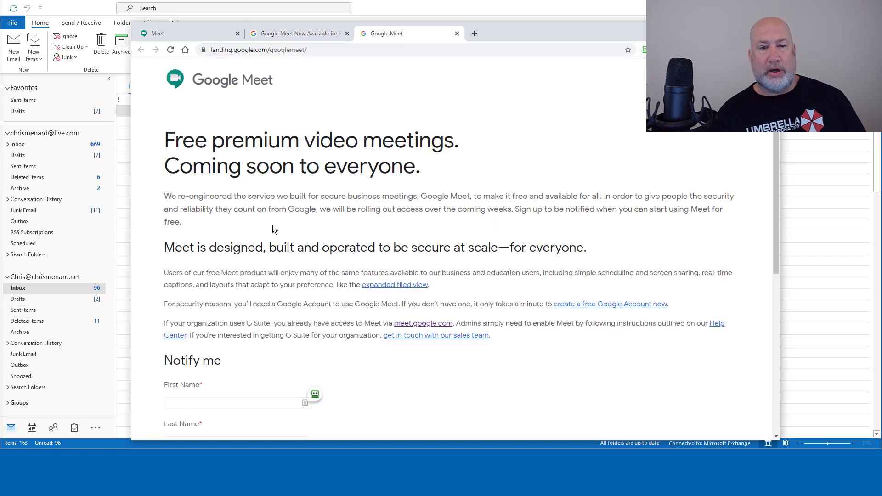
pyautogui.scroll(-6, 283, 180)
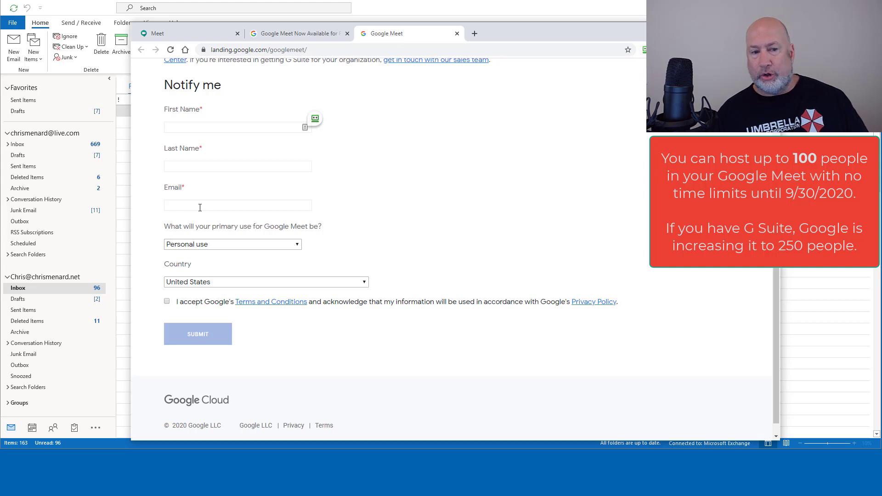
pyautogui.click(223, 247)
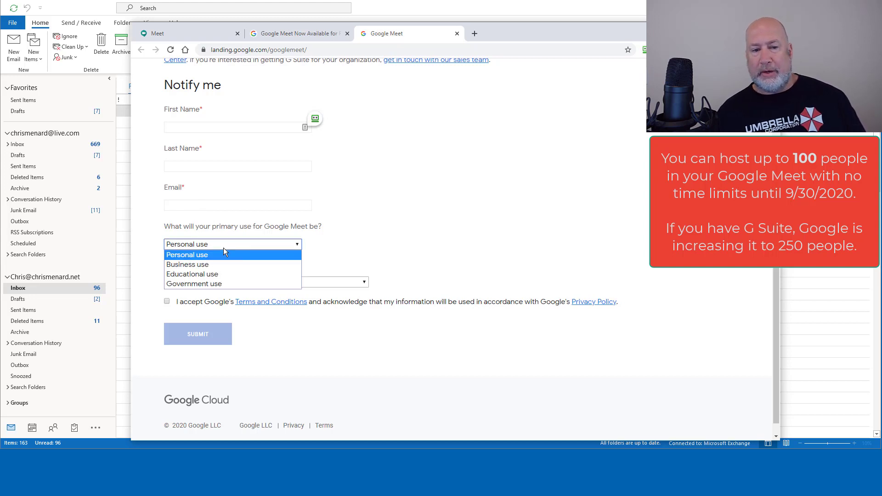
pyautogui.click(223, 247)
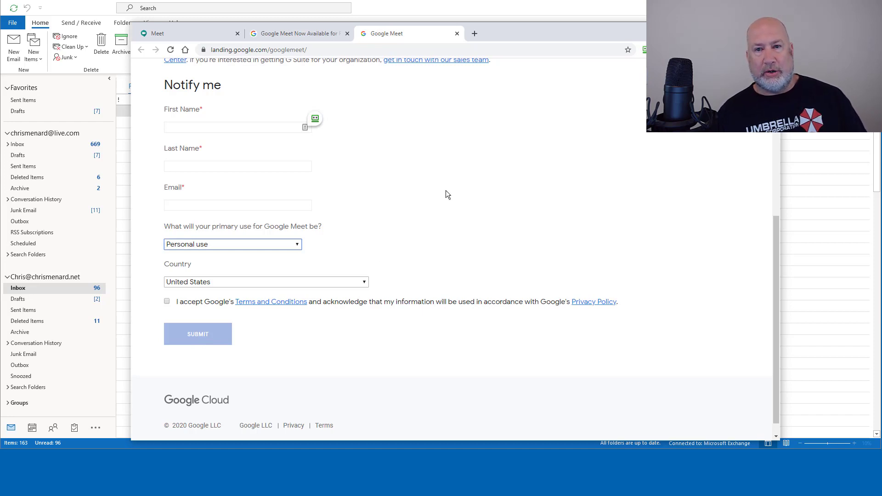
pyautogui.scroll(6, 441, 161)
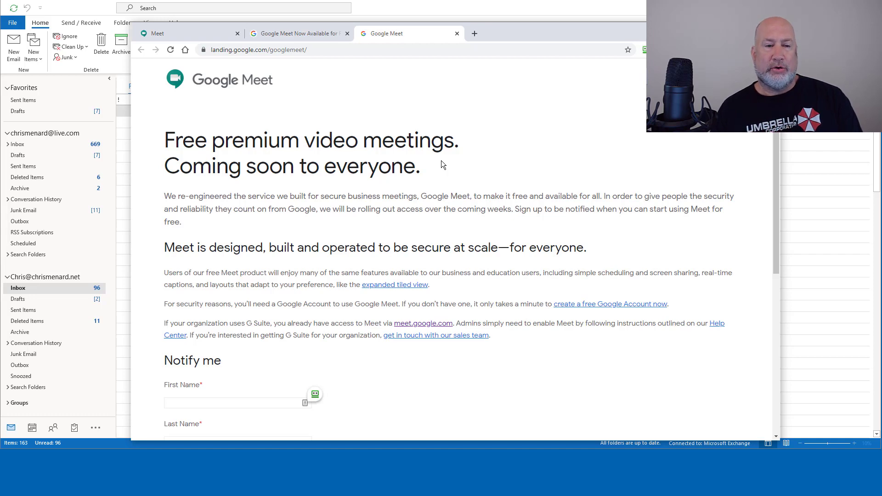
# - Replace the Meet announcement tab's address to load the Google homepage
pyautogui.click(192, 37)
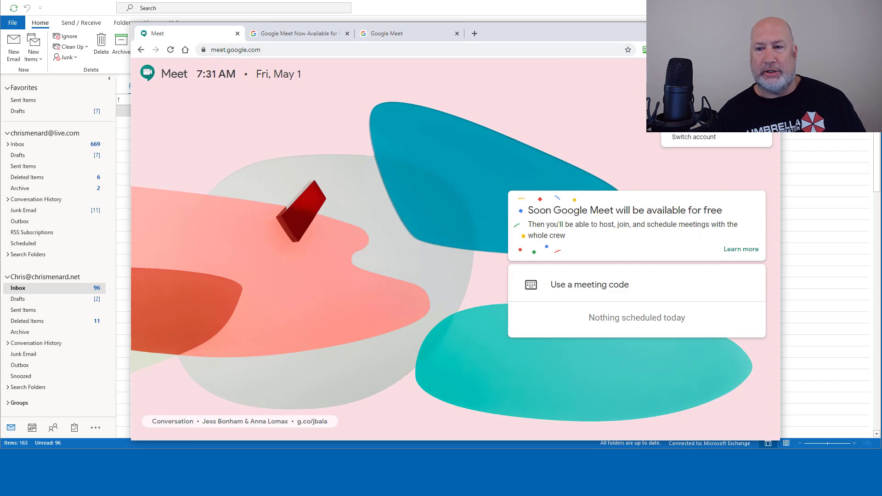
pyautogui.click(305, 36)
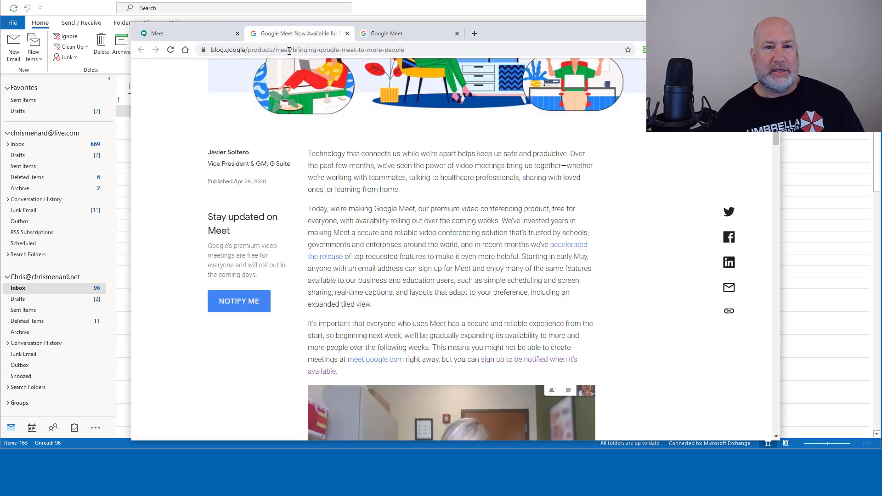
pyautogui.click(289, 49)
pyautogui.write('gm')
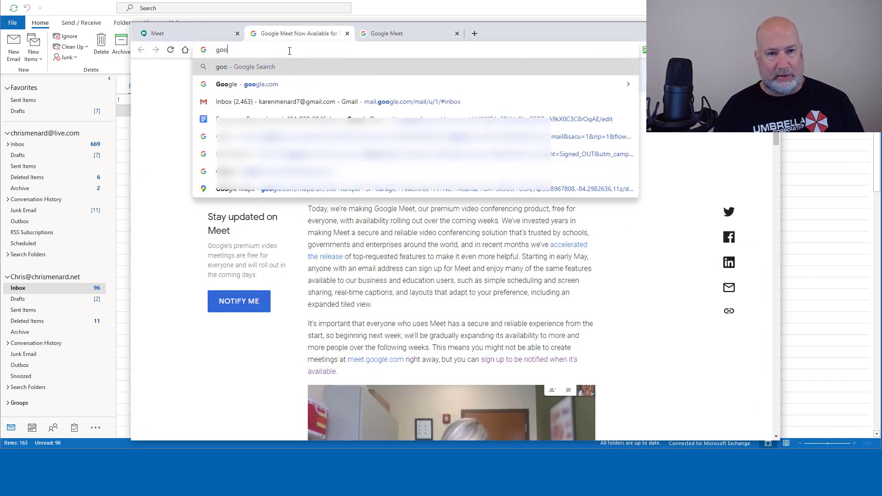
pyautogui.press('BackSpace')
pyautogui.write('om')
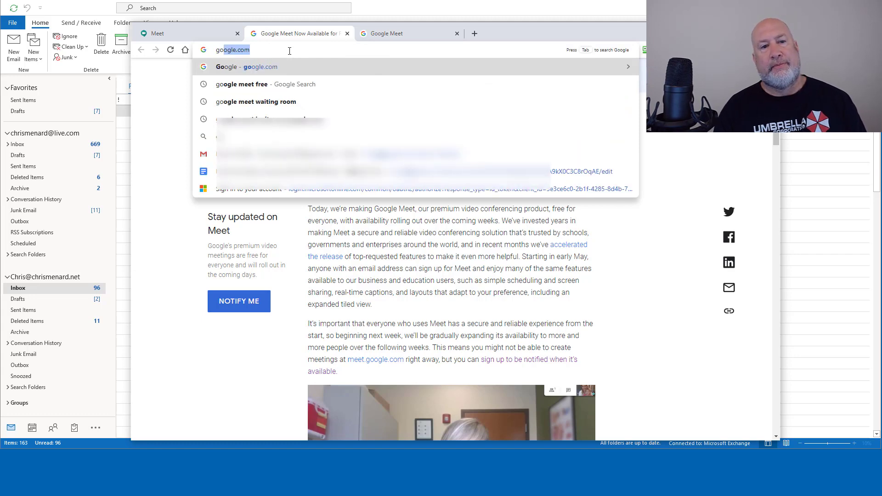
pyautogui.press('Return')
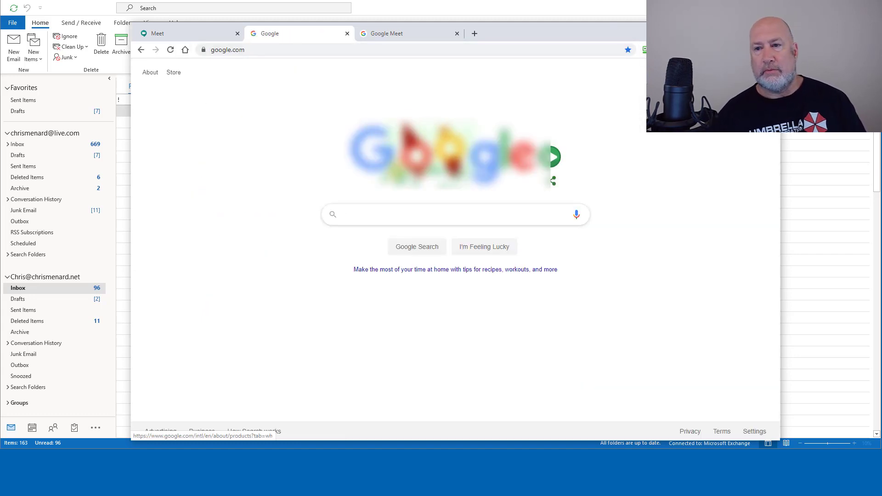
# - Sign out of the Google account and close the Chrome window
pyautogui.click(765, 72)
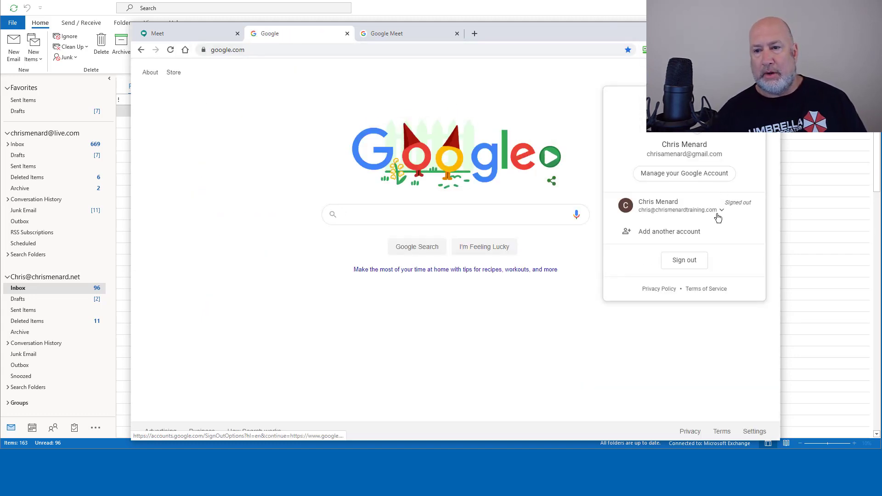
pyautogui.click(693, 268)
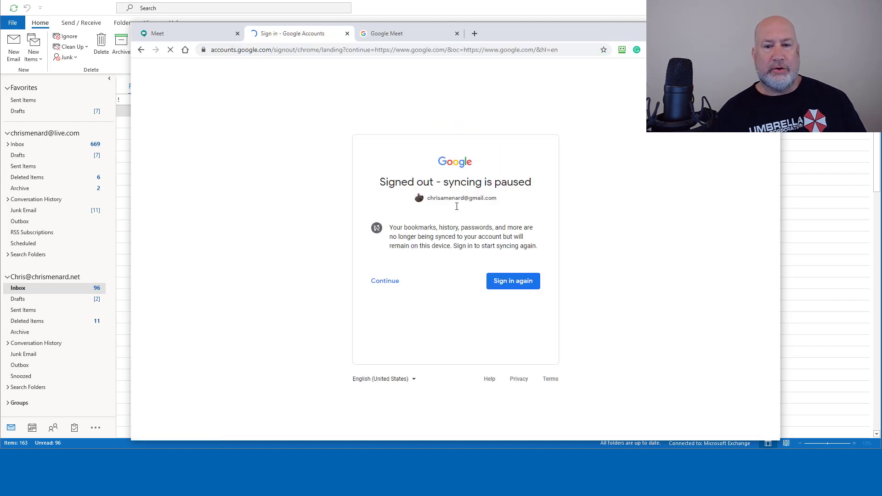
pyautogui.click(383, 281)
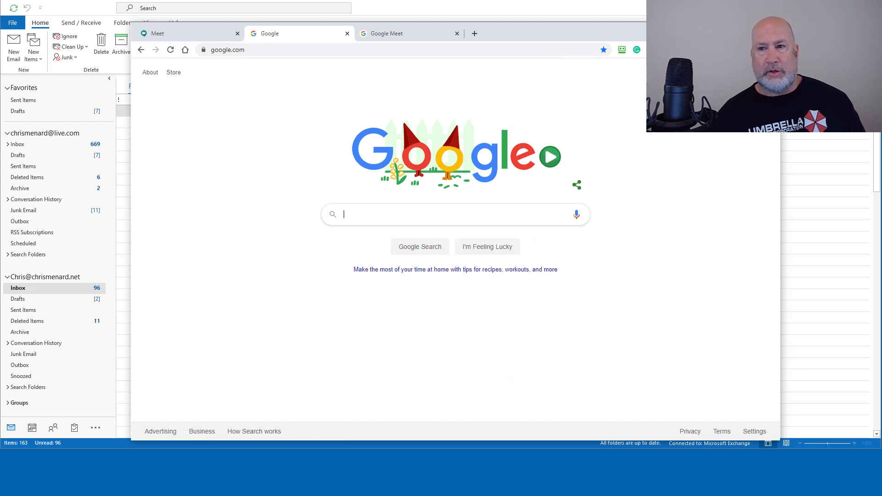
pyautogui.click(727, 29)
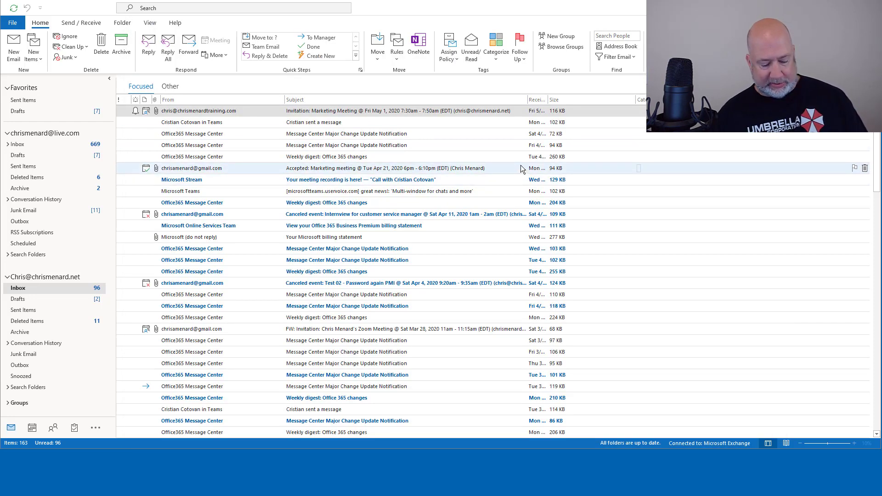
# - In Default apps, change the web browser from Google Chrome to Microsoft Edge Beta
pyautogui.hotkey('alt', 'Tab')
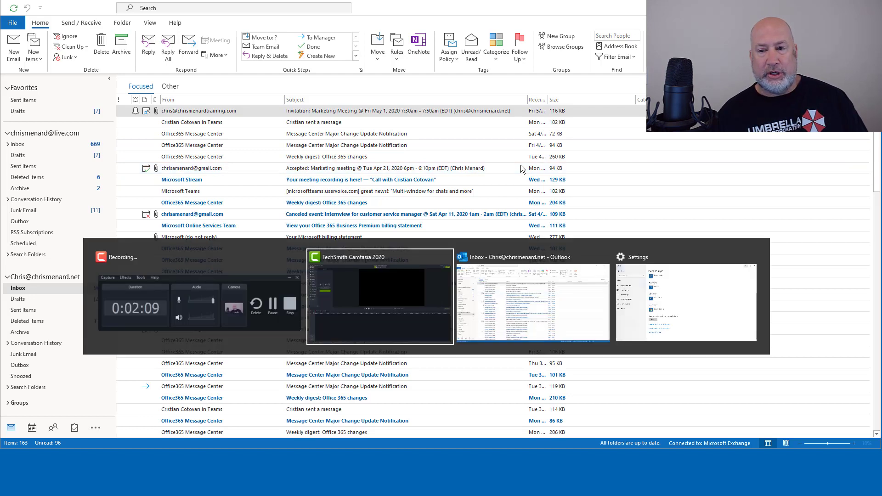
pyautogui.hotkey('alt', 'Tab')
pyautogui.hotkey('alt', 'Tab')
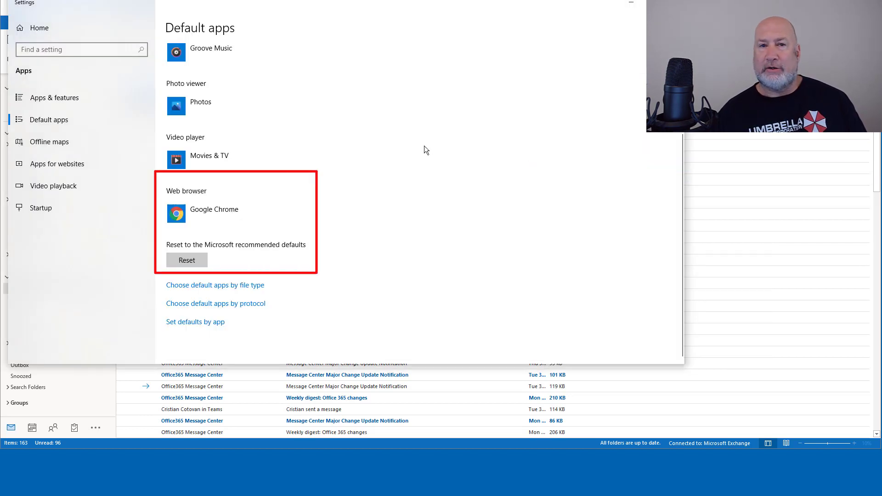
pyautogui.click(192, 215)
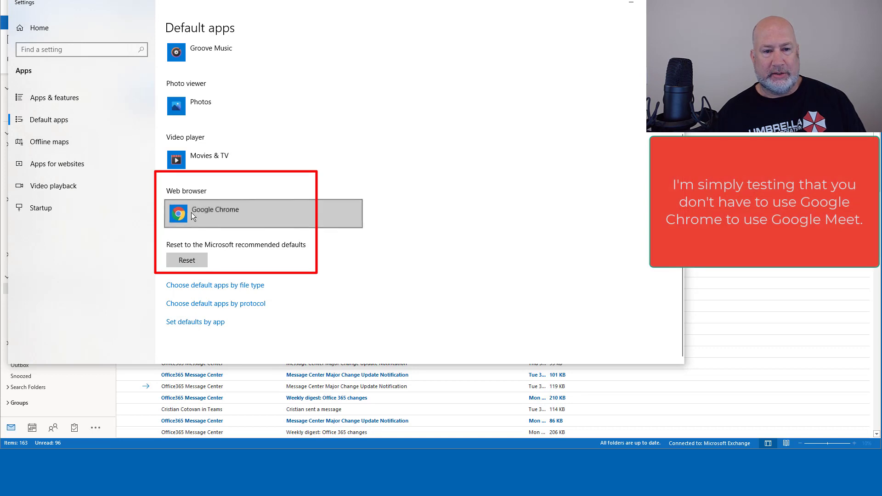
pyautogui.click(420, 265)
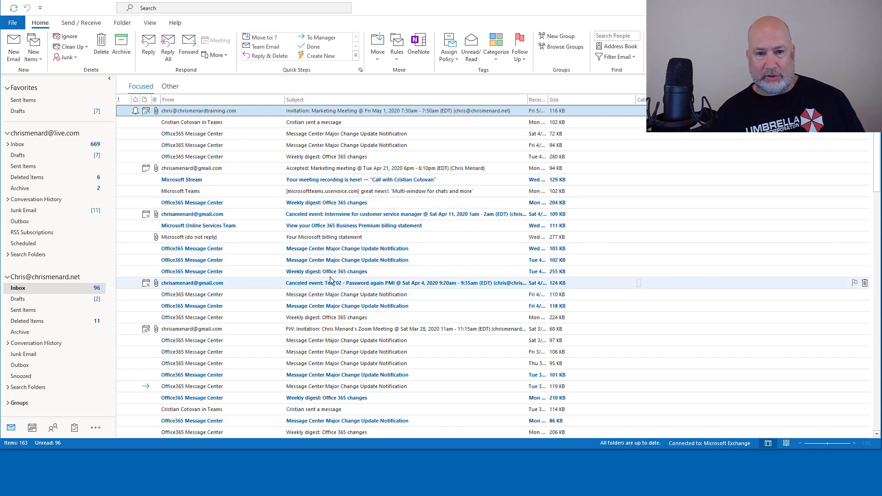
pyautogui.click(255, 238)
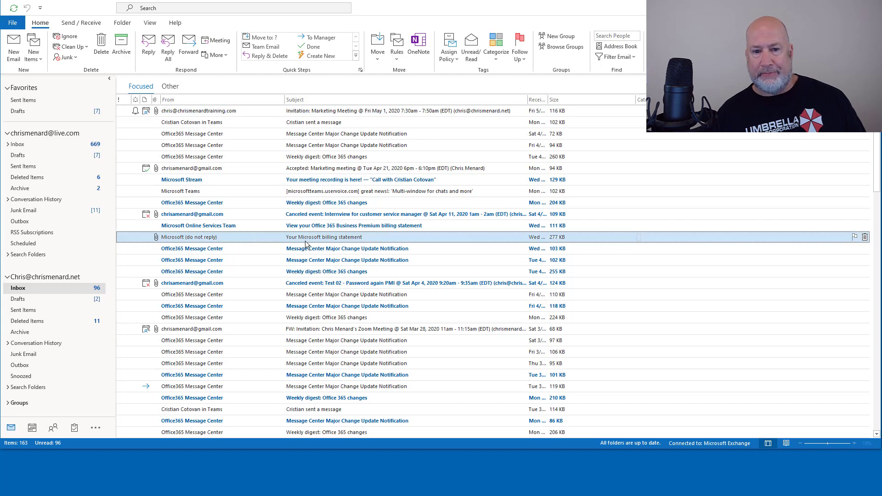
# - Open the Marketing Meeting invitation, make its window taller, and follow the meet.google.com link
pyautogui.doubleClick(263, 112)
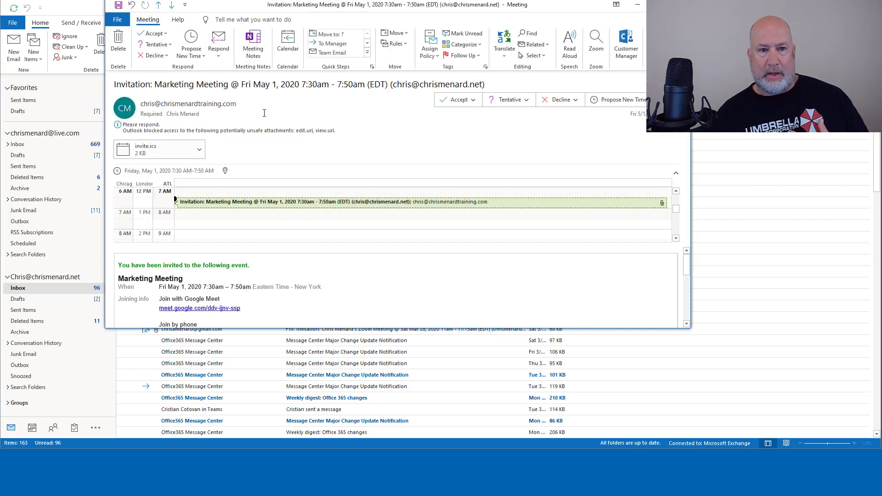
pyautogui.moveTo(357, 328); pyautogui.dragTo(366, 422)
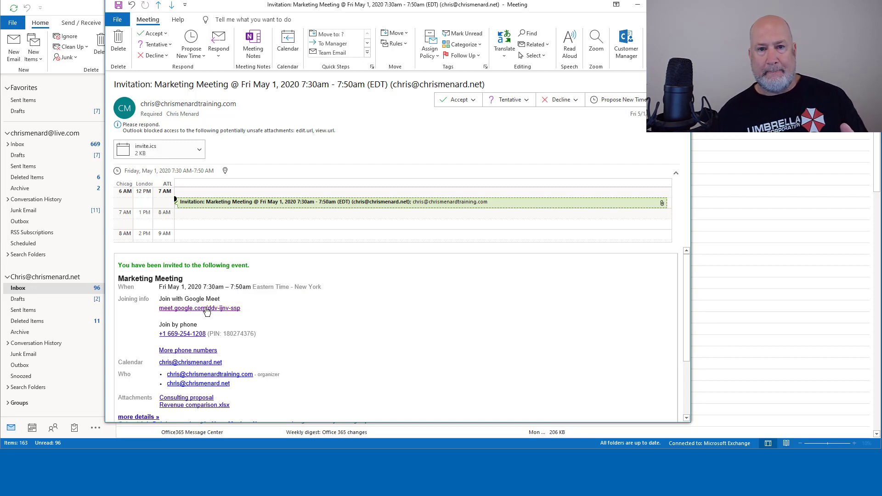
pyautogui.click(206, 308)
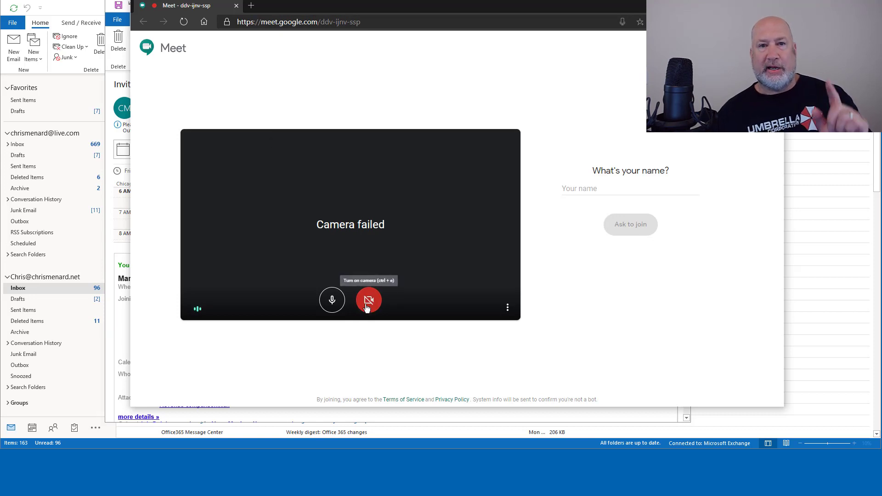
# - Mute the microphone and enter the guest's name on the join page
pyautogui.click(331, 300)
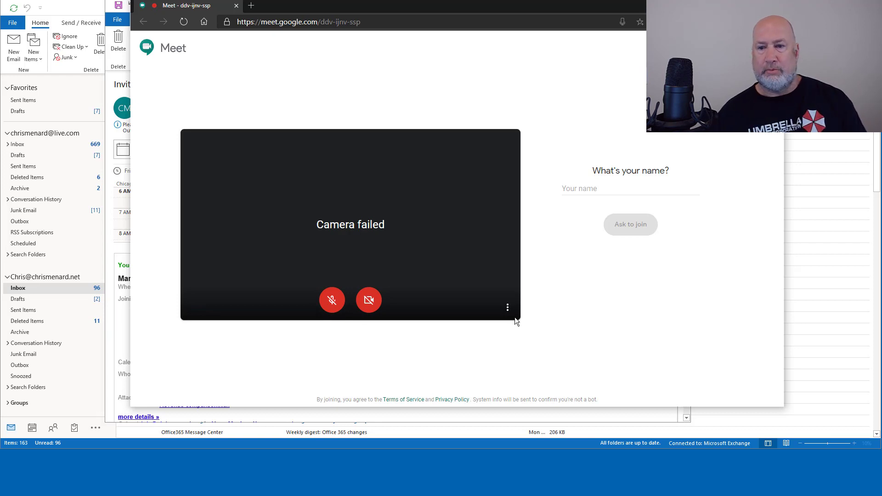
pyautogui.click(590, 188)
pyautogui.write('Bob ')
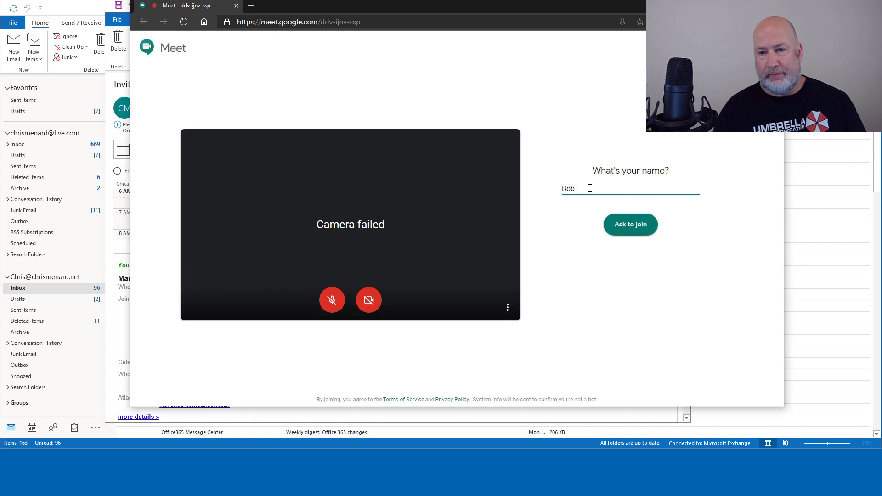
pyautogui.write('Smith')
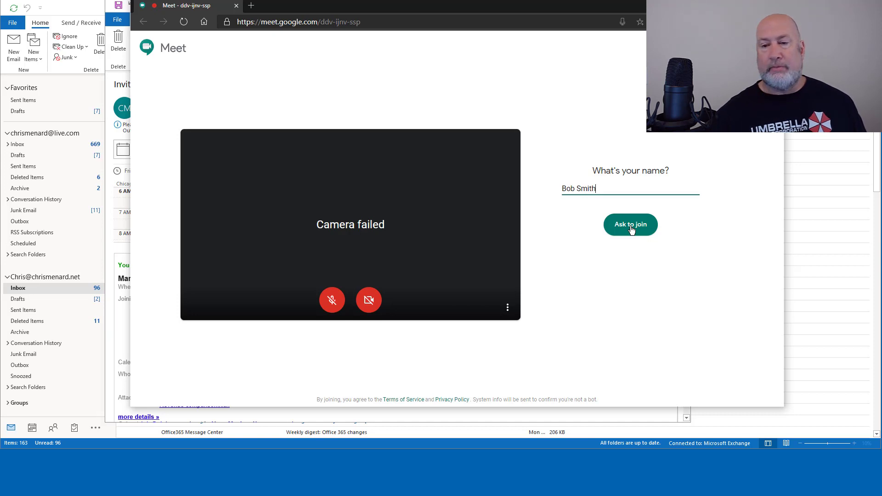
# - Ask to join the call and, once admitted, press Ctrl+D to toggle mute
pyautogui.click(631, 229)
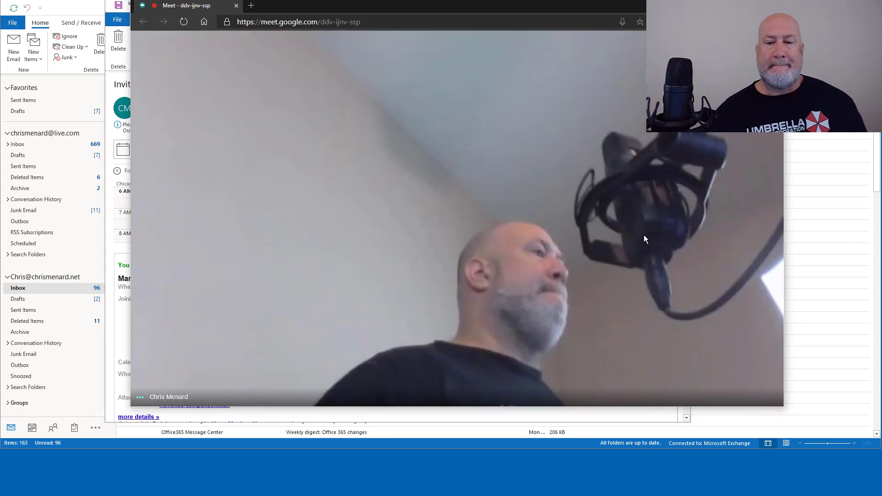
pyautogui.moveTo(629, 250)
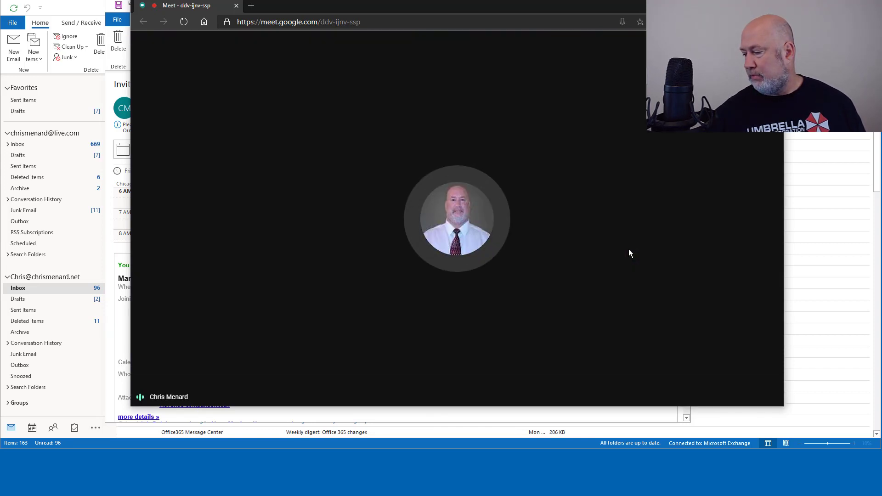
pyautogui.hotkey('ctrl', 'd')
pyautogui.moveTo(487, 253)
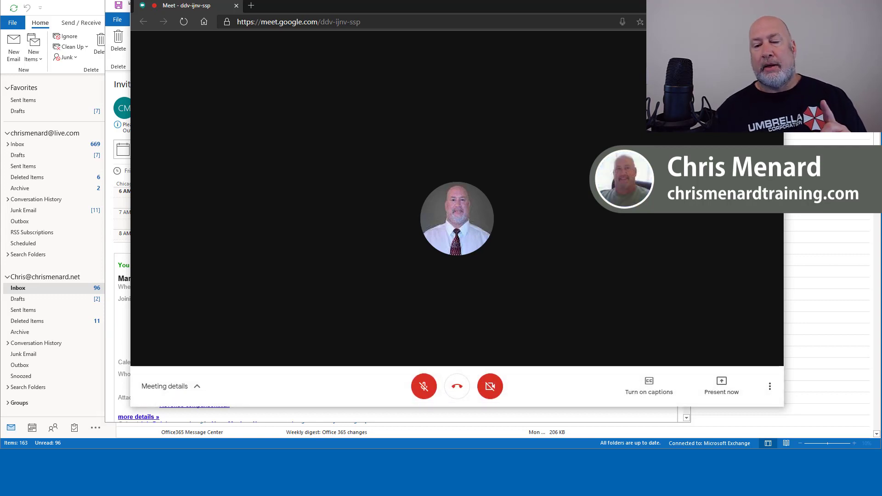
# - Open the Meeting details panel showing the meeting link, dial-in number and PIN
pyautogui.click(195, 389)
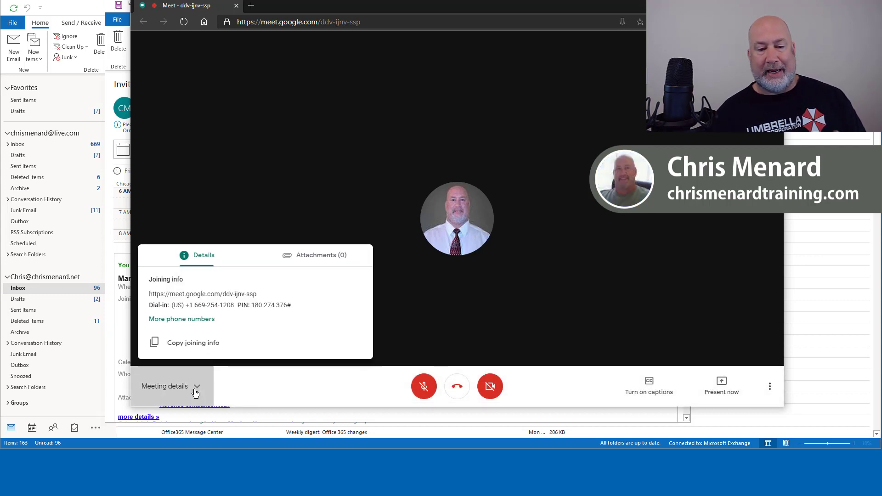